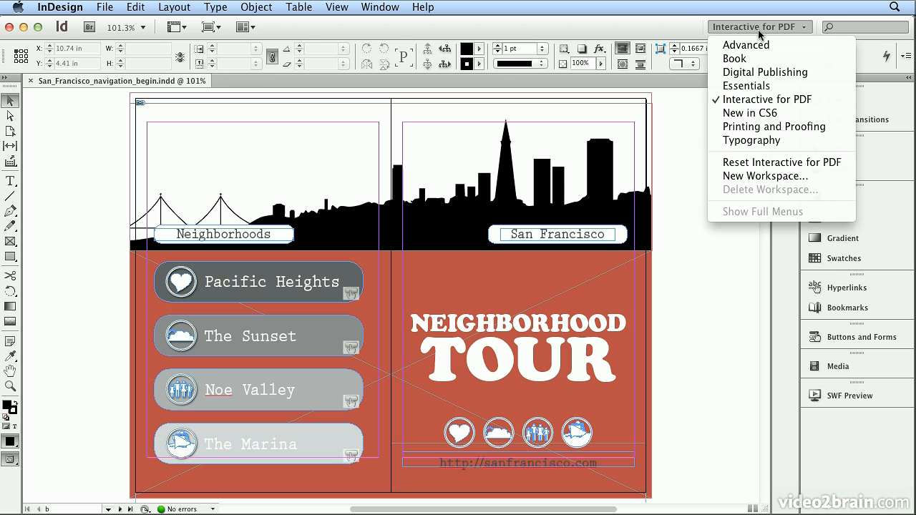
# Open the B-2-Column master and move the house icon from the pasteboard onto the left page at about X 0.78 in, Y 7.13 in.
pyautogui.click(759, 33)
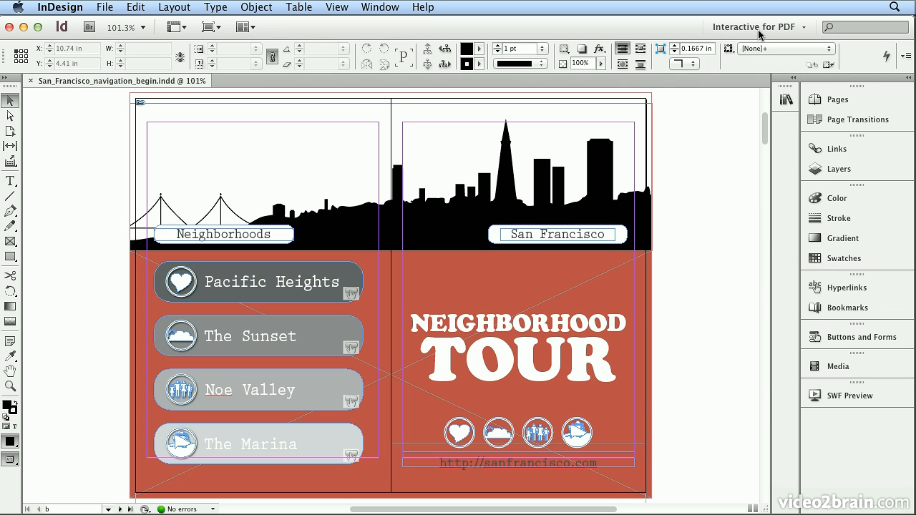
pyautogui.click(851, 98)
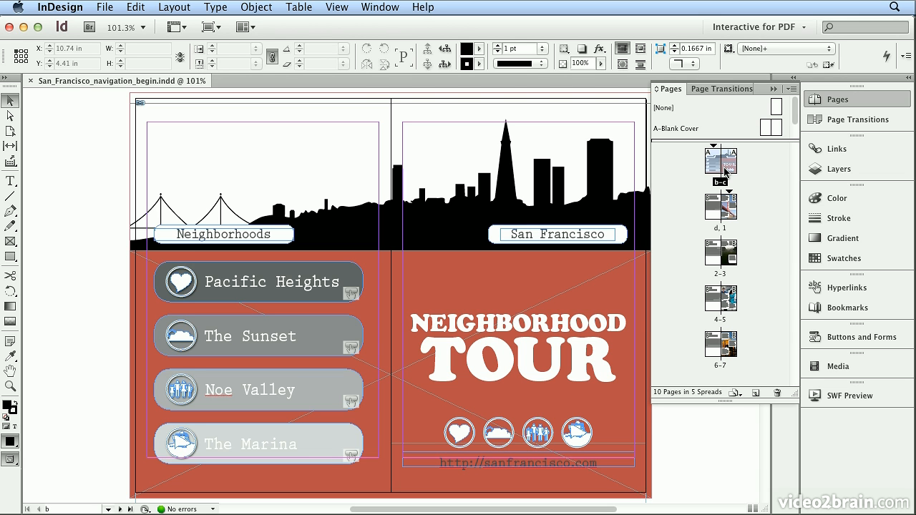
pyautogui.moveTo(794, 117); pyautogui.dragTo(795, 133)
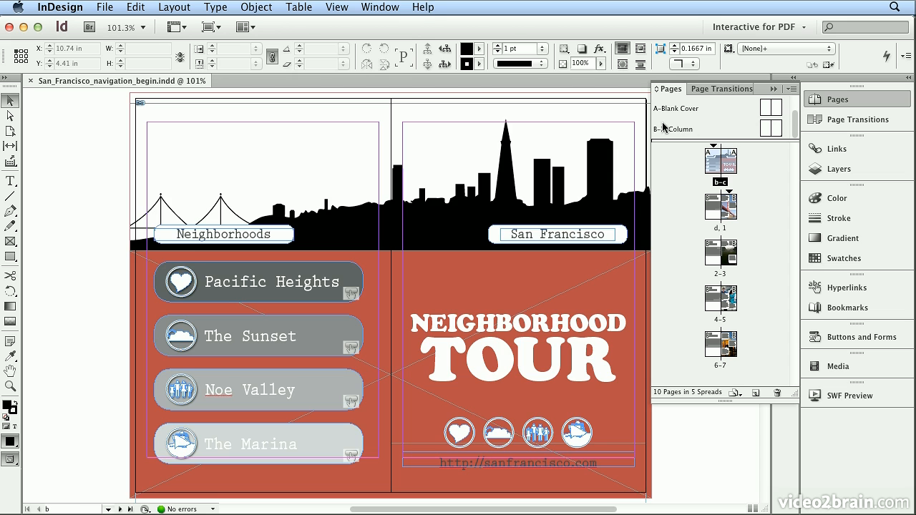
pyautogui.doubleClick(701, 129)
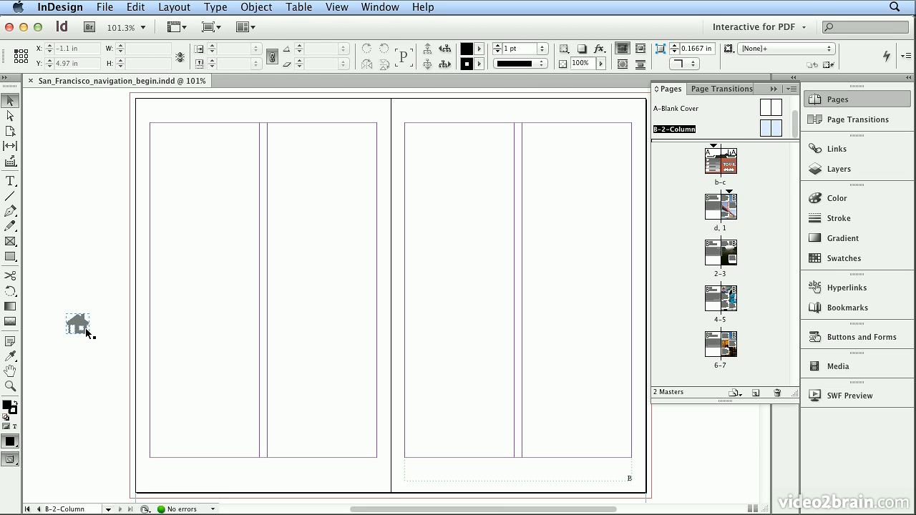
pyautogui.moveTo(85, 326); pyautogui.dragTo(191, 446)
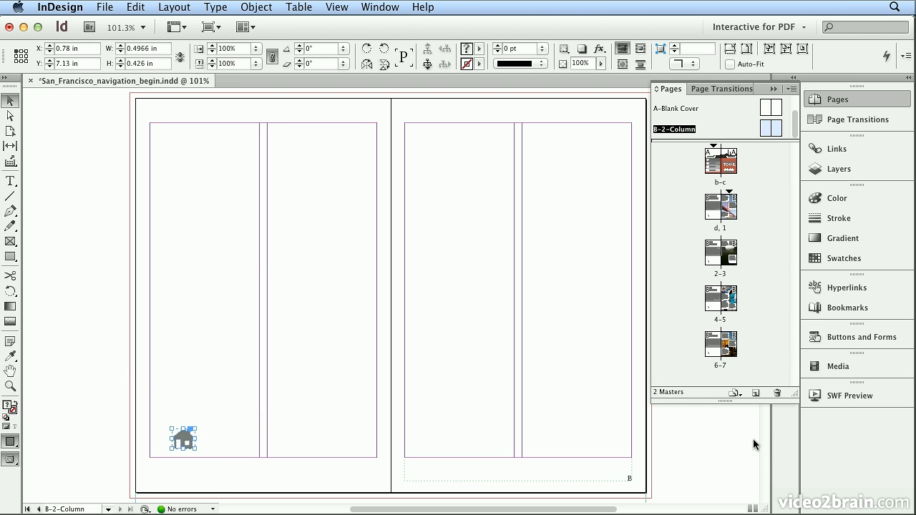
# Convert the house icon to a button named "home" with a Go To First Page action.
pyautogui.click(861, 337)
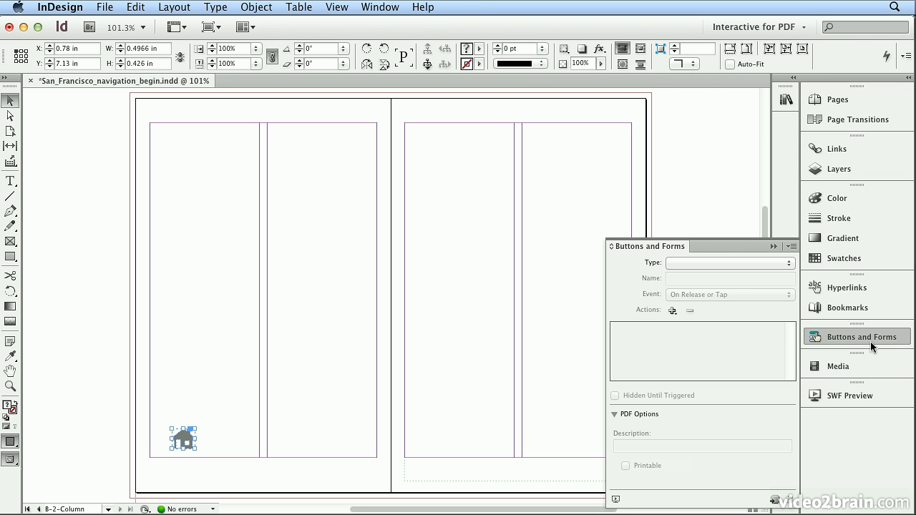
pyautogui.click(774, 501)
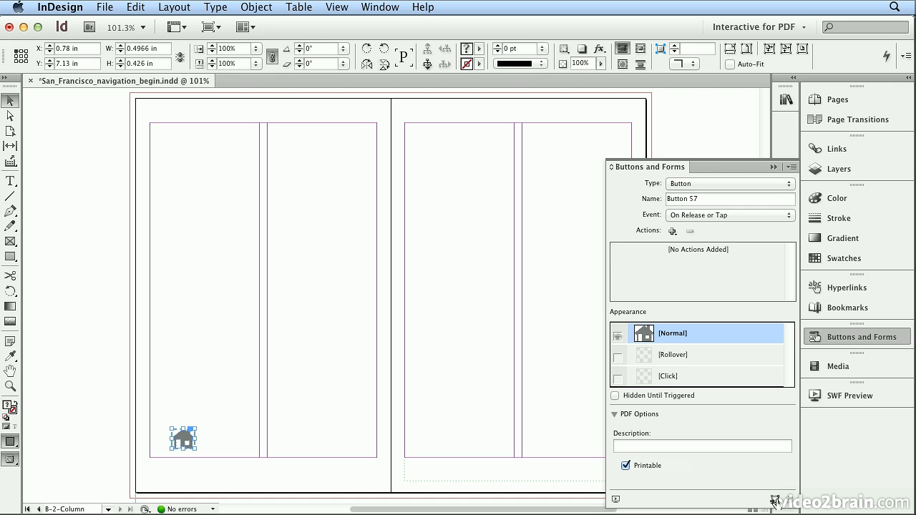
pyautogui.click(704, 199)
pyautogui.write('home')
pyautogui.click(672, 231)
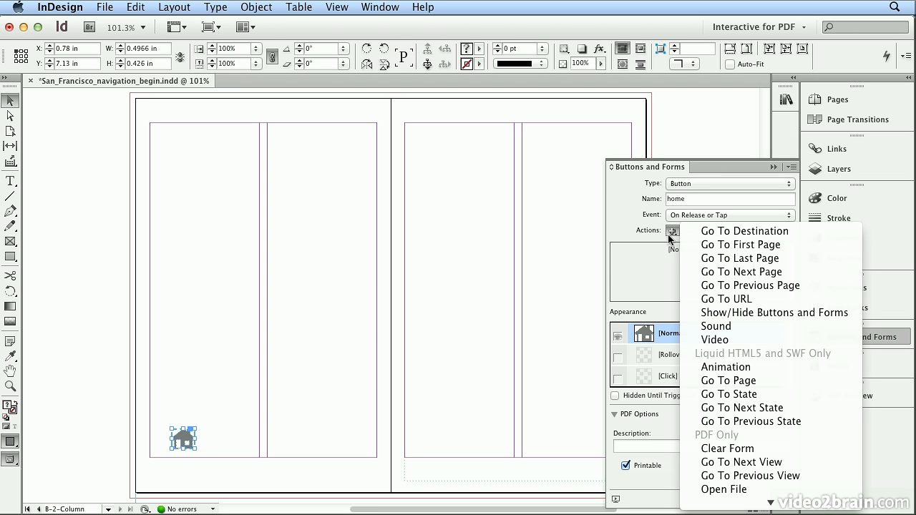
pyautogui.click(710, 246)
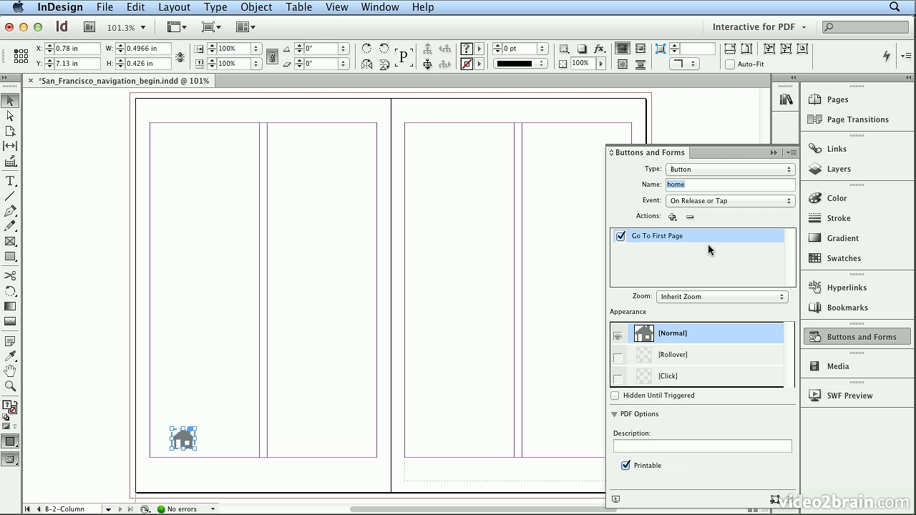
# Add a Rollover appearance to the home button and fill its house shape with [Black] at 100% tint.
pyautogui.click(707, 354)
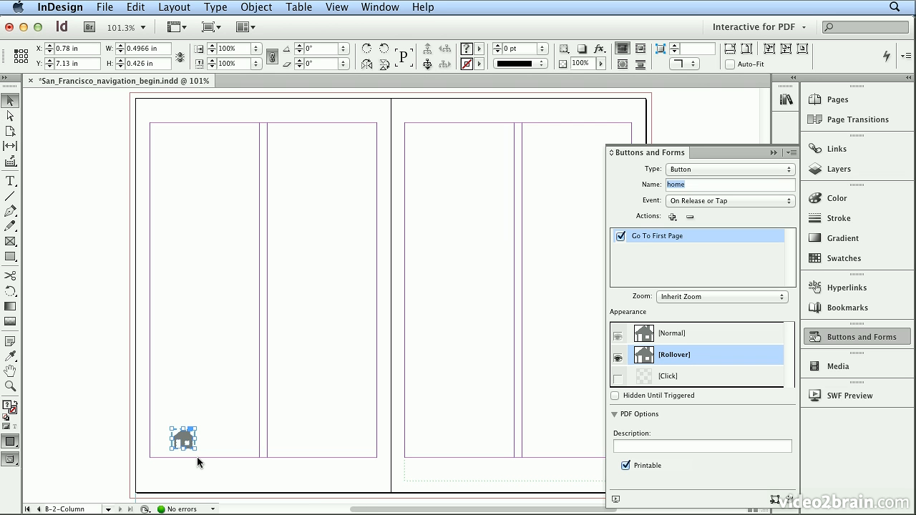
pyautogui.press('super+equal')
pyautogui.press('super+equal')
pyautogui.press('super+equal')
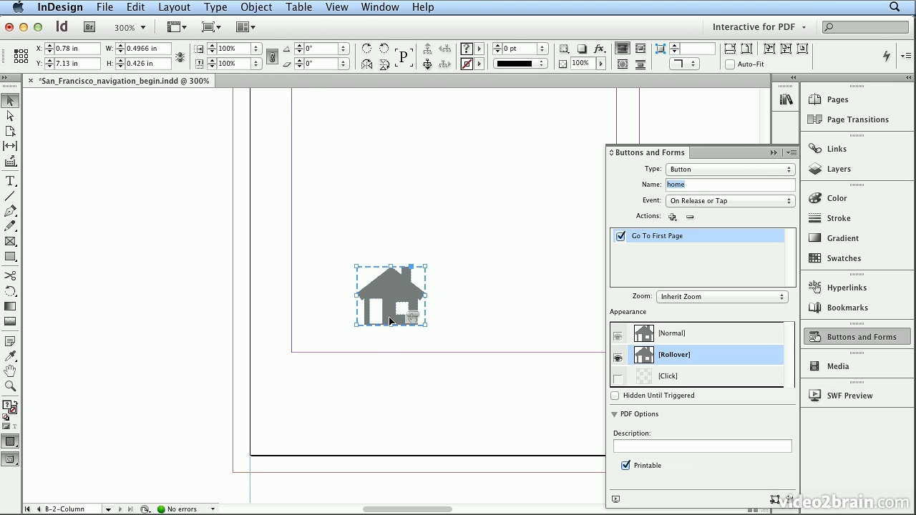
pyautogui.click(10, 115)
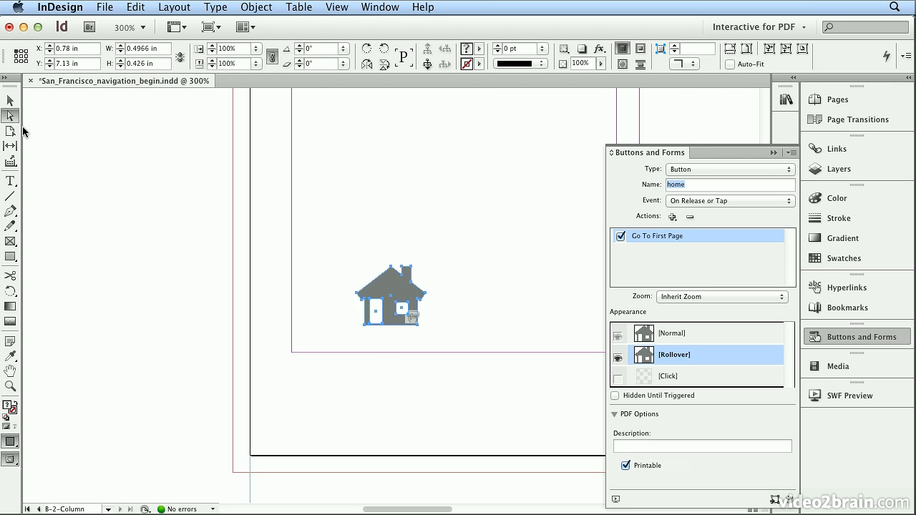
pyautogui.click(171, 226)
pyautogui.click(389, 295)
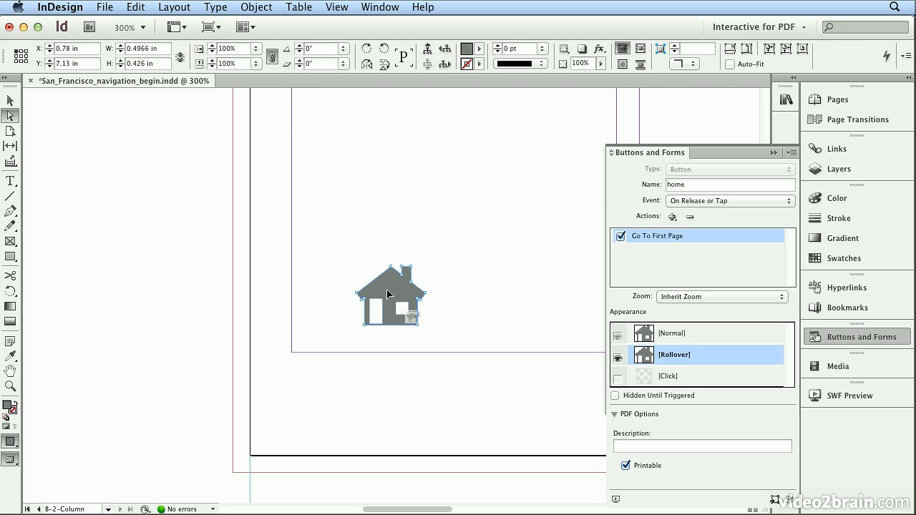
pyautogui.click(810, 261)
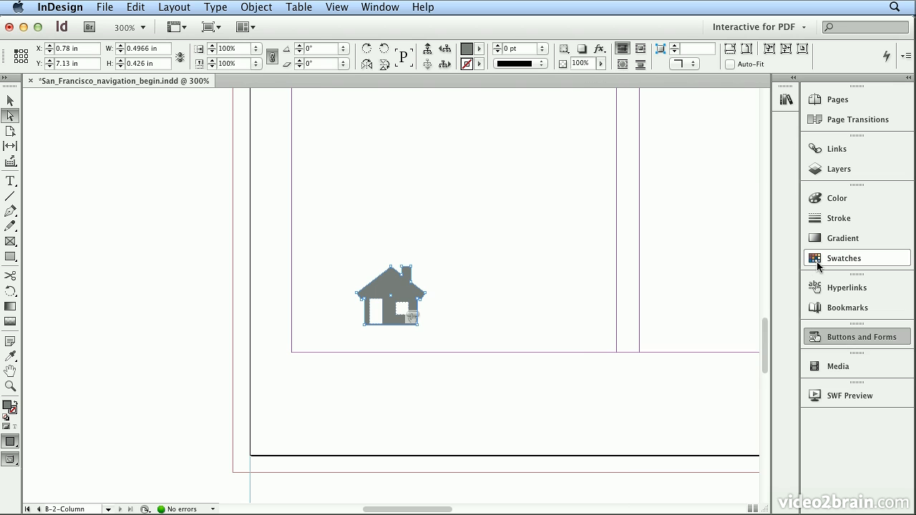
pyautogui.click(759, 205)
pyautogui.moveTo(755, 216); pyautogui.dragTo(804, 224)
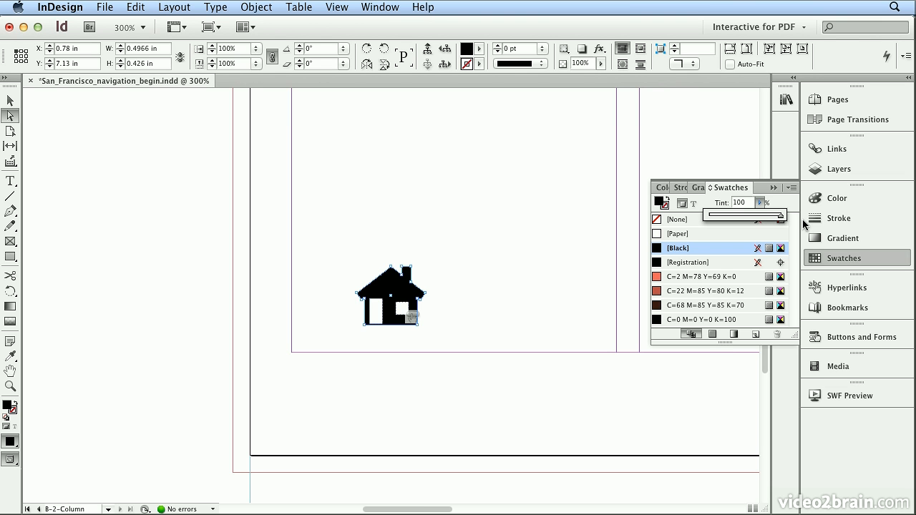
# Move the whole home button down onto the bottom margin, at about X 0.76 in, Y 7.32 in.
pyautogui.click(11, 101)
pyautogui.click(198, 179)
pyautogui.moveTo(394, 289); pyautogui.dragTo(392, 316)
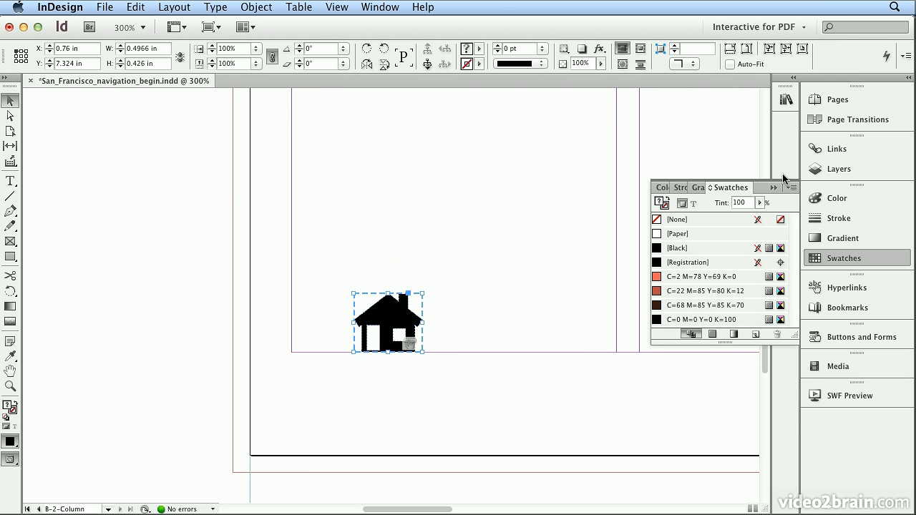
pyautogui.click(837, 259)
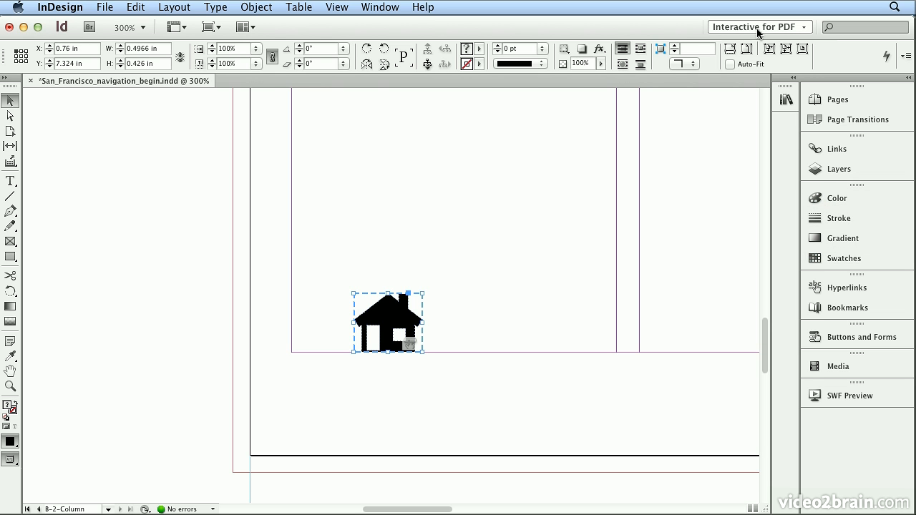
# Place arrow buttons 145 and 146 from the Sample Buttons And Forms library on the left and right sides of the house.
pyautogui.click(786, 100)
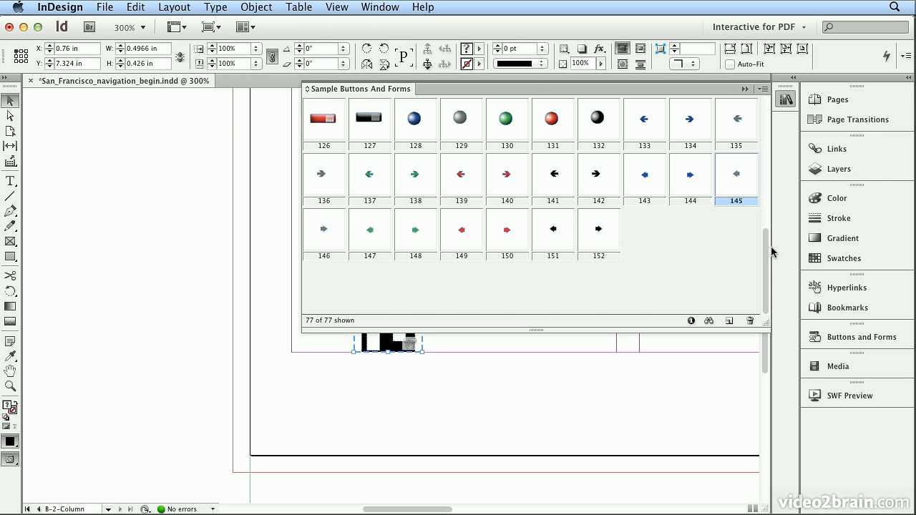
pyautogui.moveTo(770, 247); pyautogui.dragTo(773, 128)
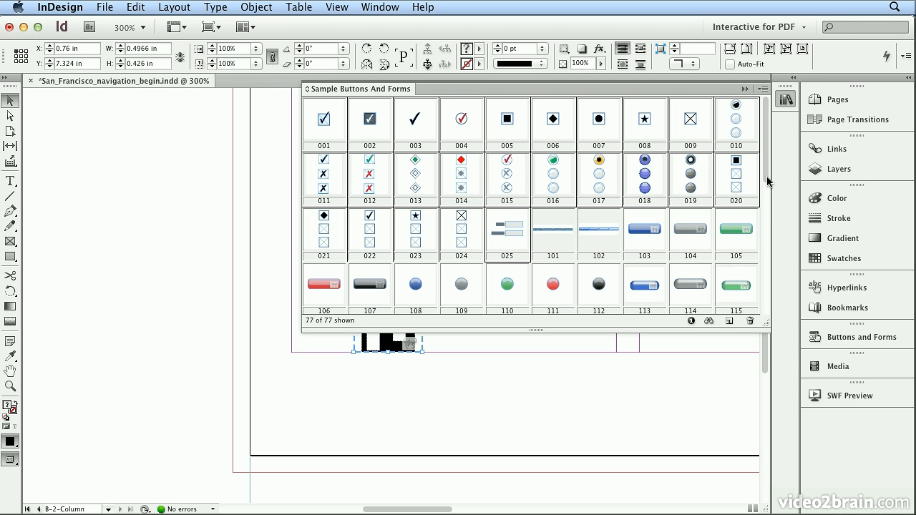
pyautogui.moveTo(766, 184); pyautogui.dragTo(757, 303)
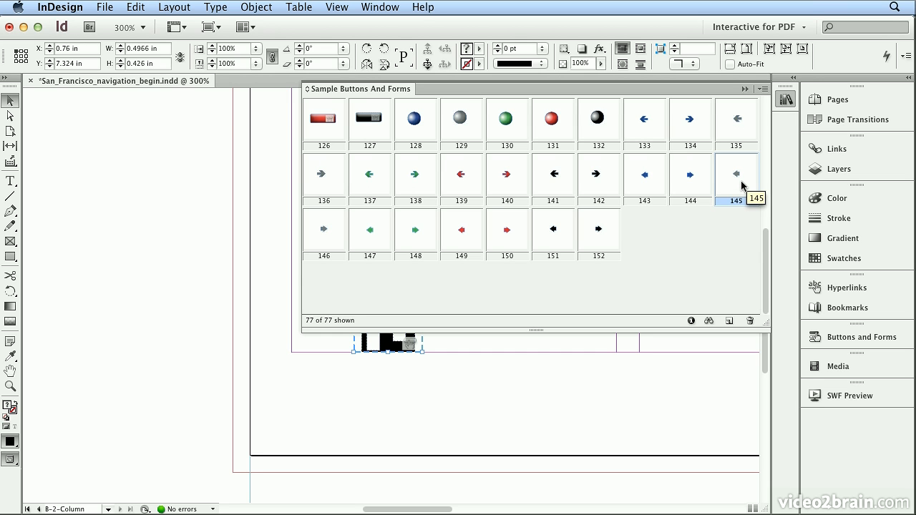
pyautogui.moveTo(742, 186); pyautogui.dragTo(327, 328)
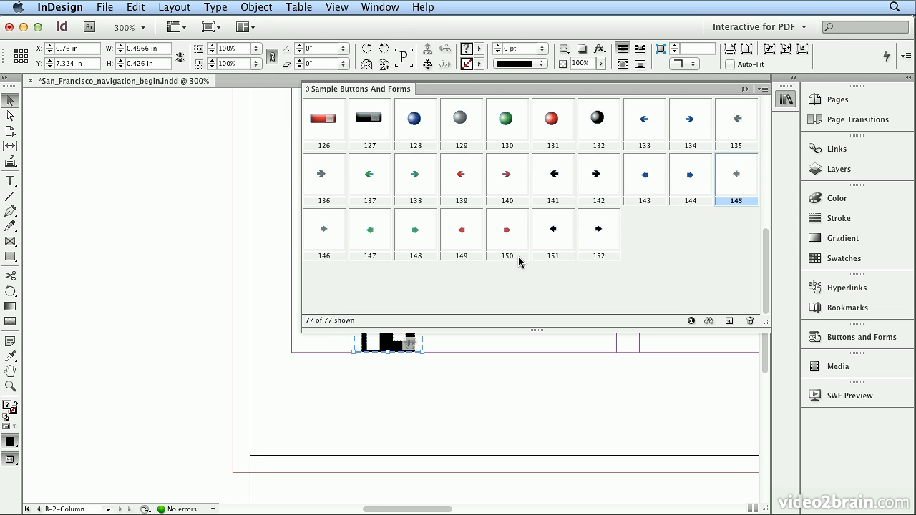
pyautogui.moveTo(724, 180); pyautogui.dragTo(255, 336)
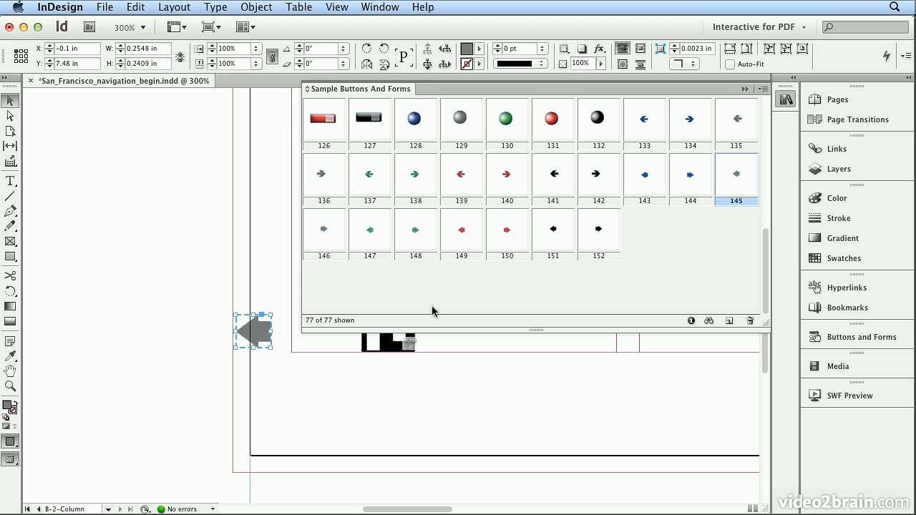
pyautogui.moveTo(319, 240); pyautogui.dragTo(467, 380)
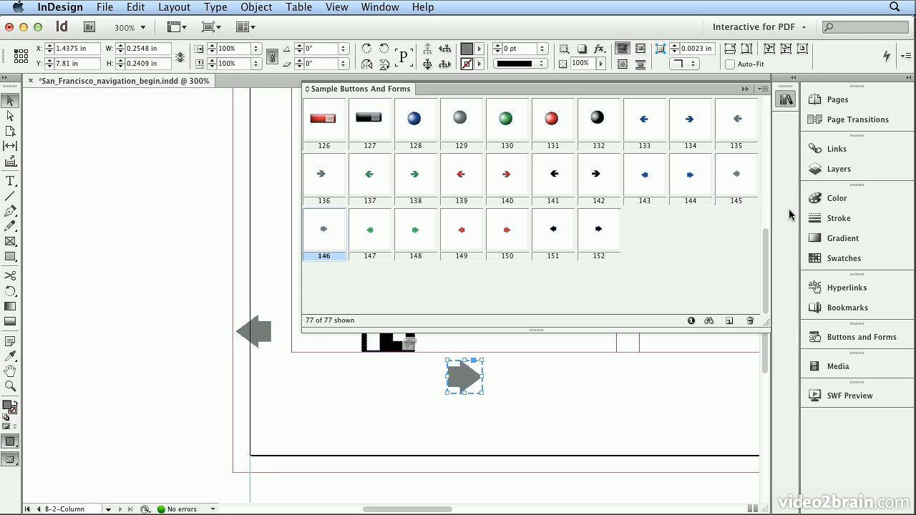
pyautogui.click(785, 99)
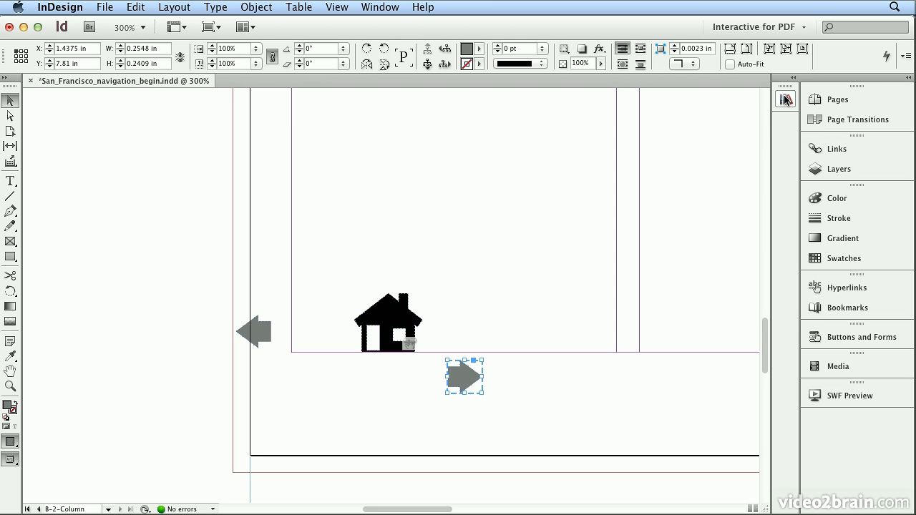
pyautogui.moveTo(469, 386); pyautogui.dragTo(479, 340)
pyautogui.moveTo(258, 336); pyautogui.dragTo(307, 336)
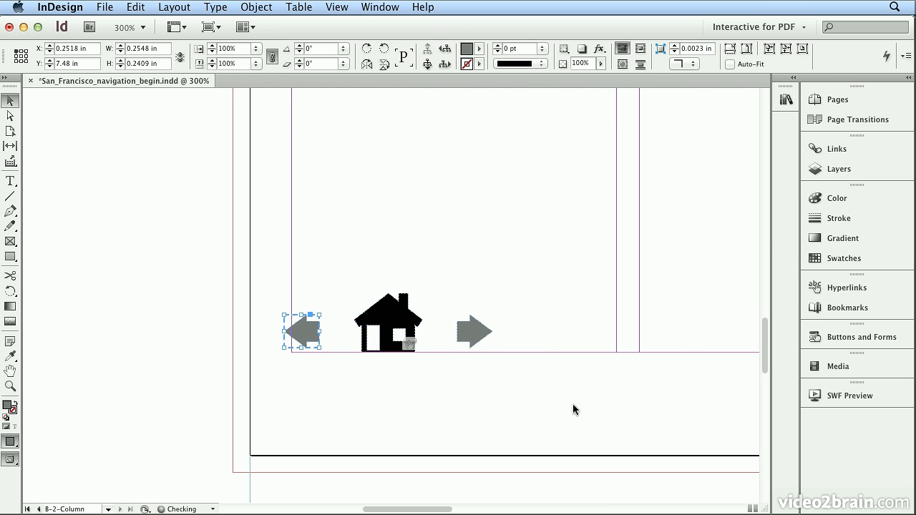
# Name the left arrow button "previous" and the right one "next", and move both arrows closer to the house.
pyautogui.click(859, 337)
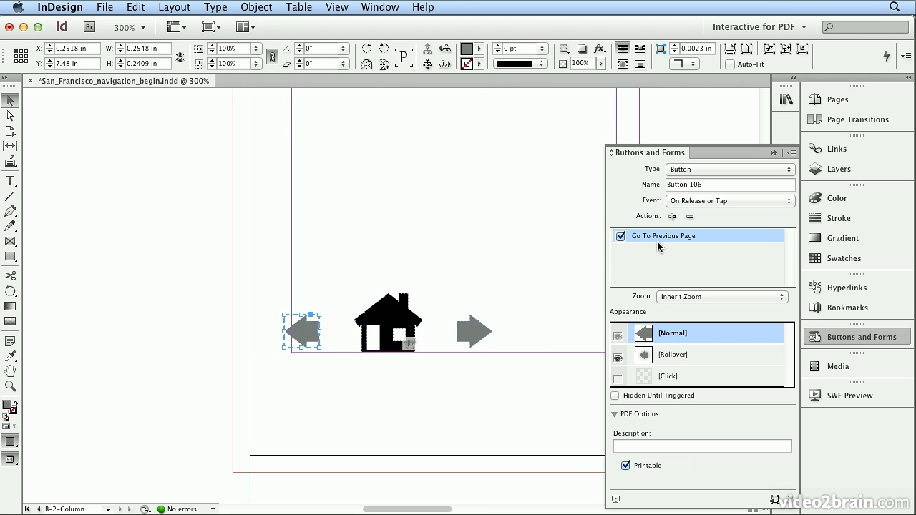
pyautogui.click(719, 184)
pyautogui.write('previous')
pyautogui.click(471, 329)
pyautogui.click(716, 186)
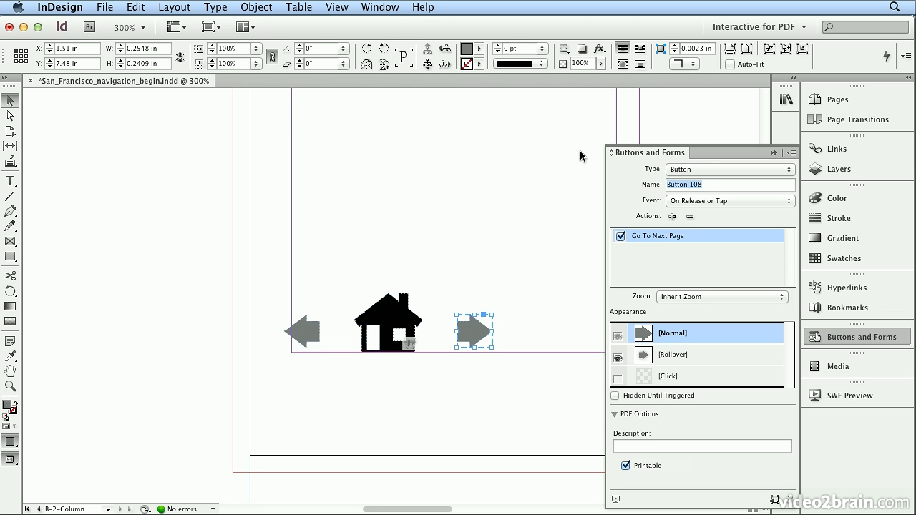
pyautogui.write('next')
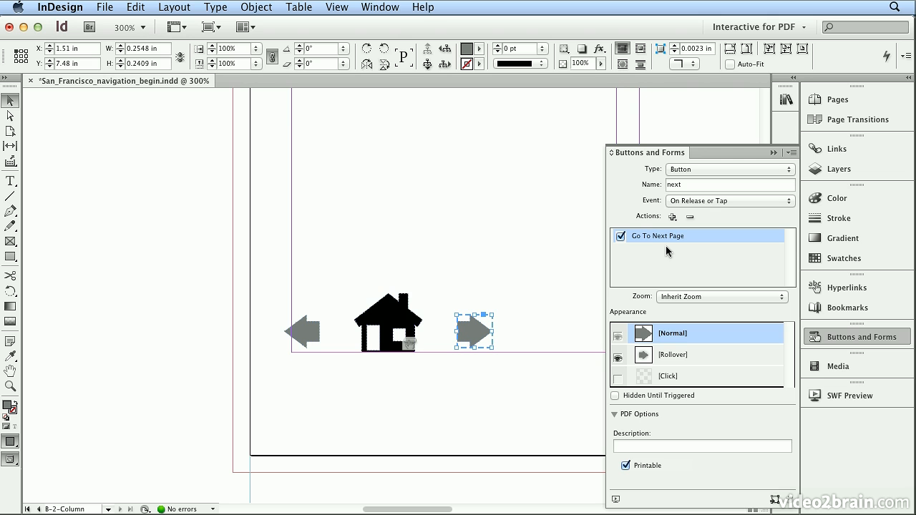
pyautogui.moveTo(313, 330); pyautogui.dragTo(465, 340)
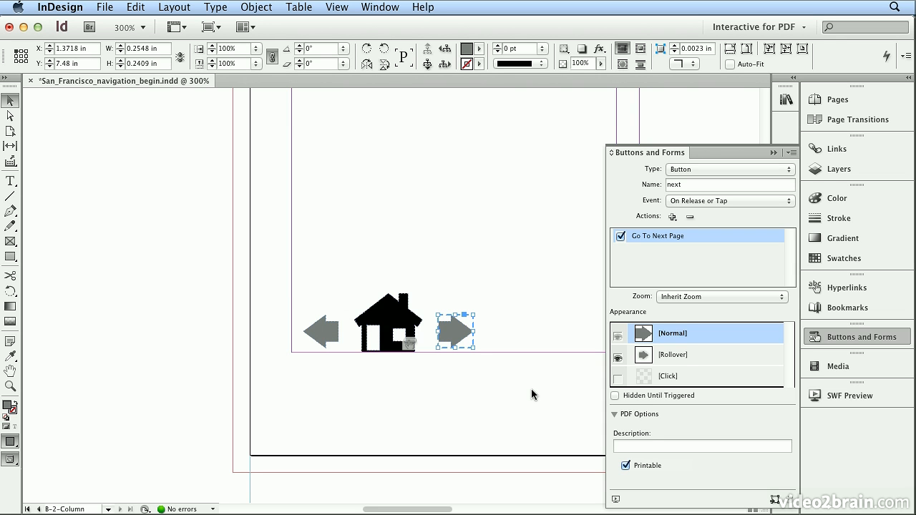
# Select the two arrow buttons and the home button together and create a new layer named "navigation".
pyautogui.moveTo(264, 261); pyautogui.dragTo(504, 396)
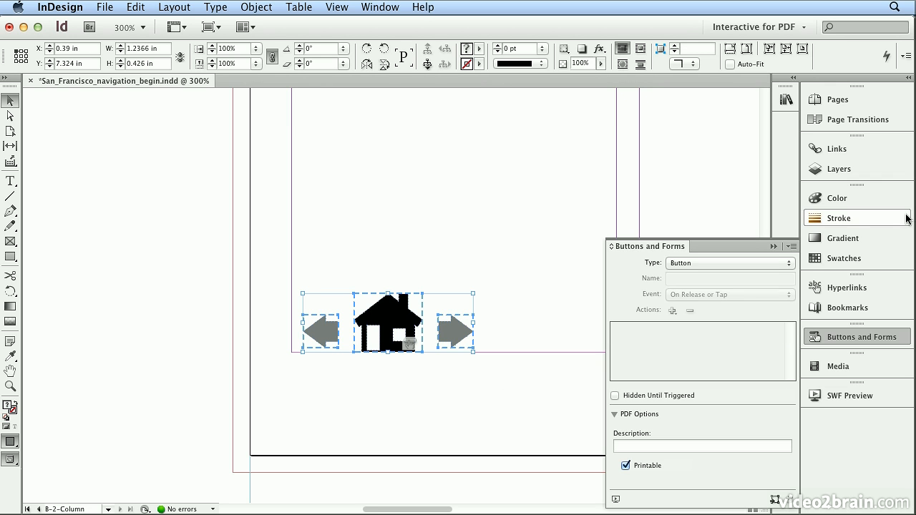
pyautogui.click(885, 176)
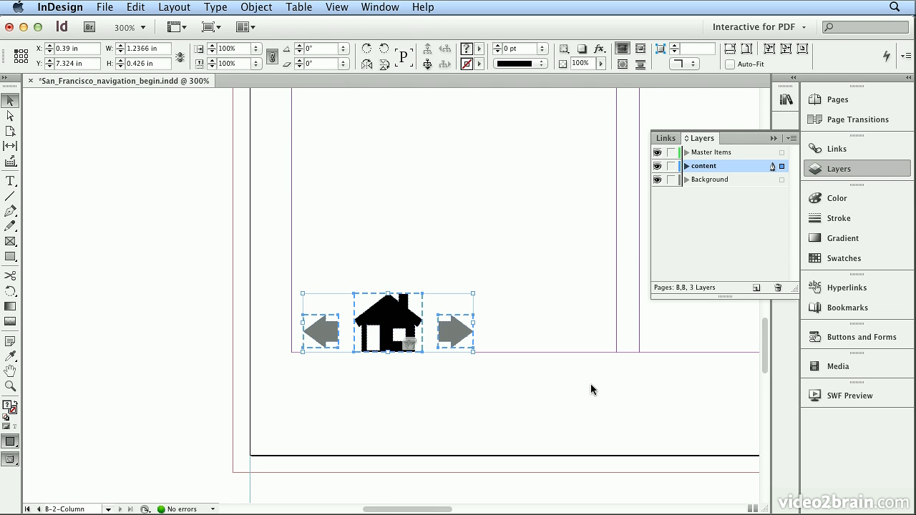
pyautogui.click(790, 138)
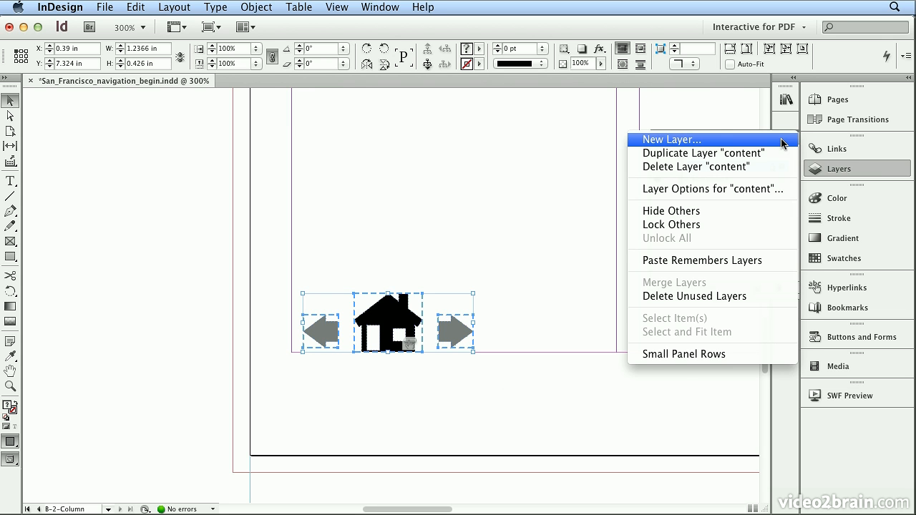
pyautogui.click(782, 144)
pyautogui.write('navi')
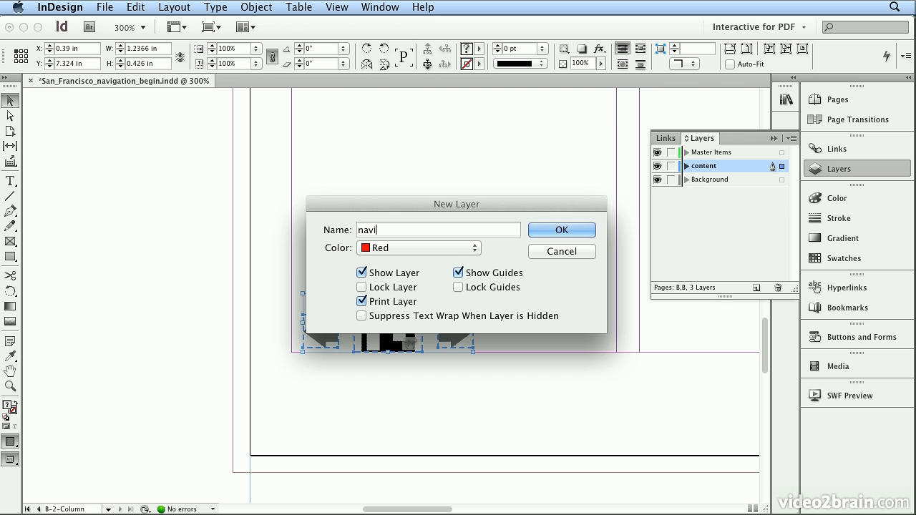
pyautogui.write('gation')
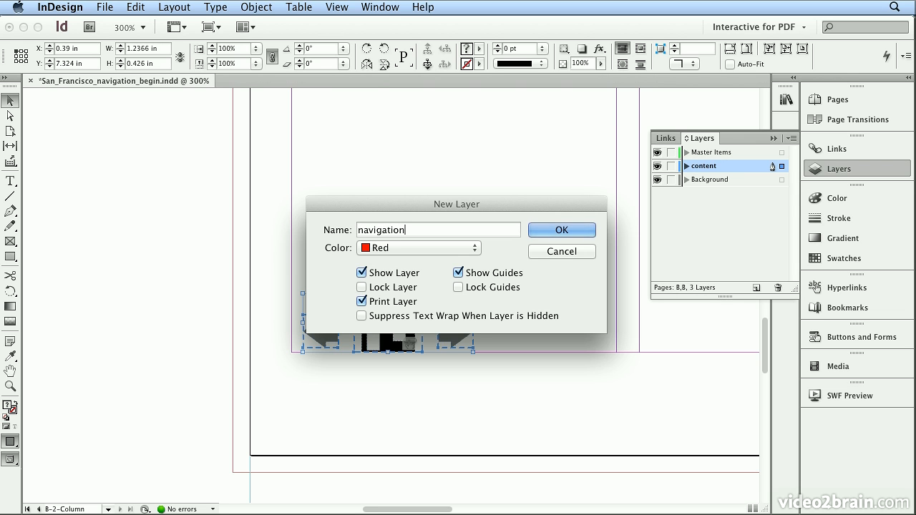
pyautogui.press('Return')
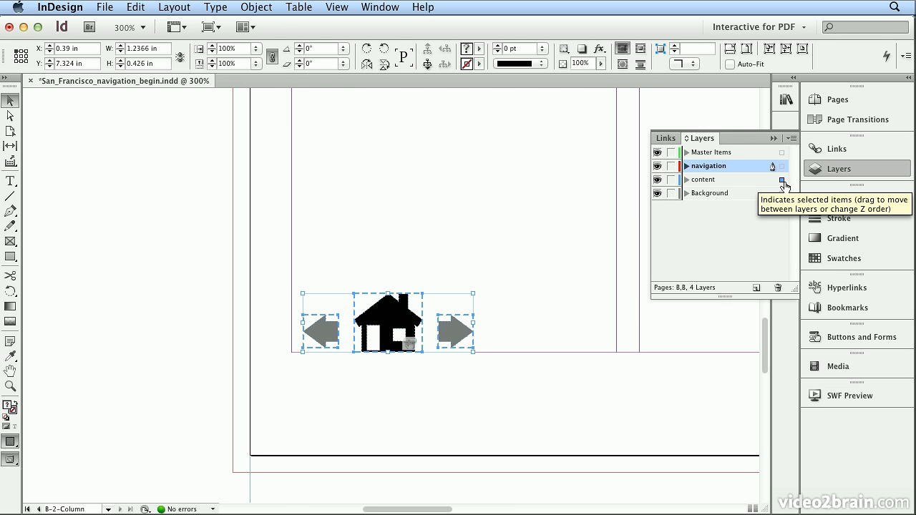
# Move the selected home and arrow buttons from the content layer onto the navigation layer.
pyautogui.moveTo(784, 185); pyautogui.dragTo(782, 167)
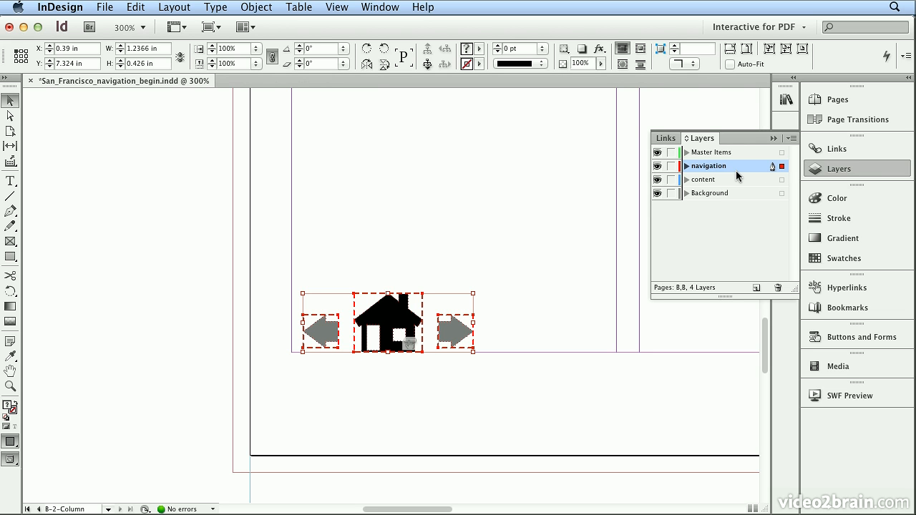
# Check the navigation buttons on spreads d–1, 2–3, 4–5 and 6–7 with the whole spread fitted in view.
pyautogui.click(877, 107)
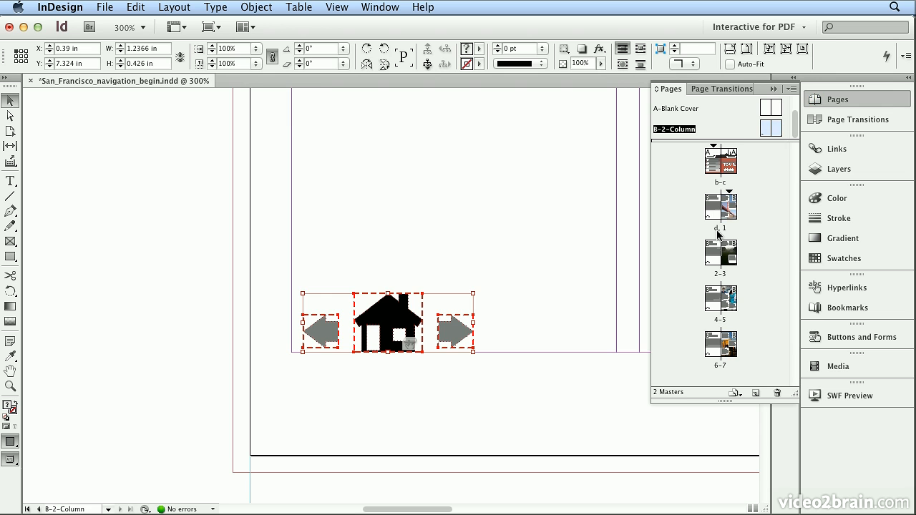
pyautogui.doubleClick(719, 233)
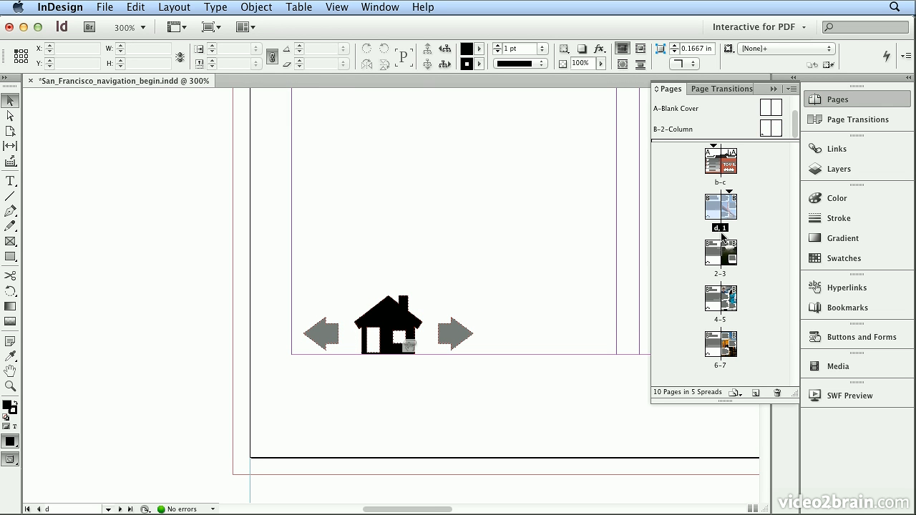
pyautogui.click(348, 13)
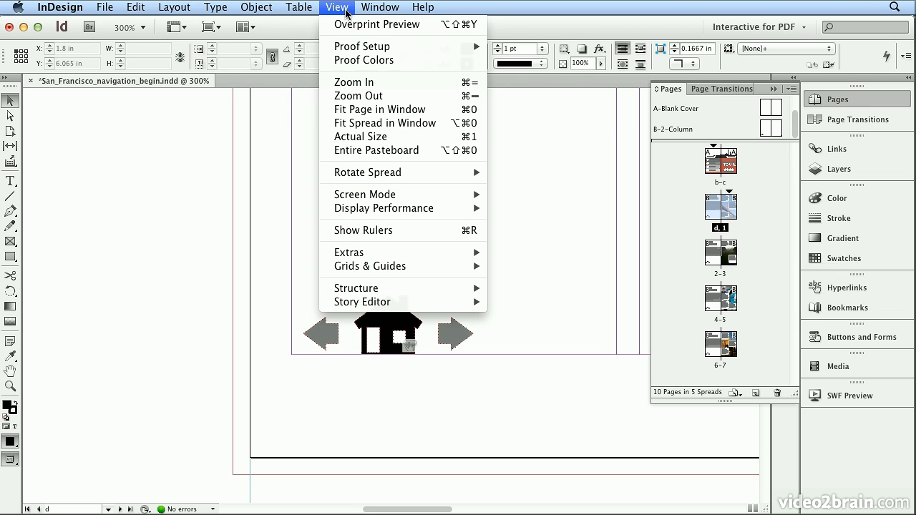
pyautogui.click(379, 123)
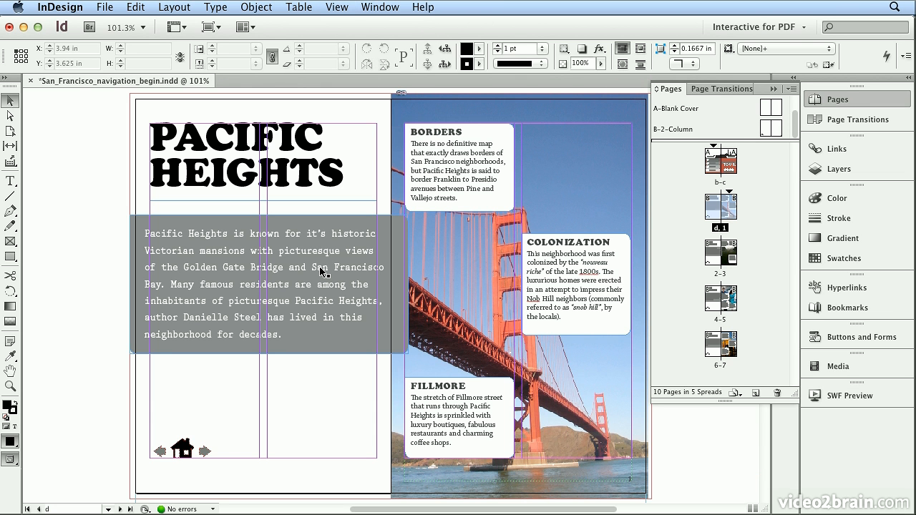
pyautogui.doubleClick(725, 277)
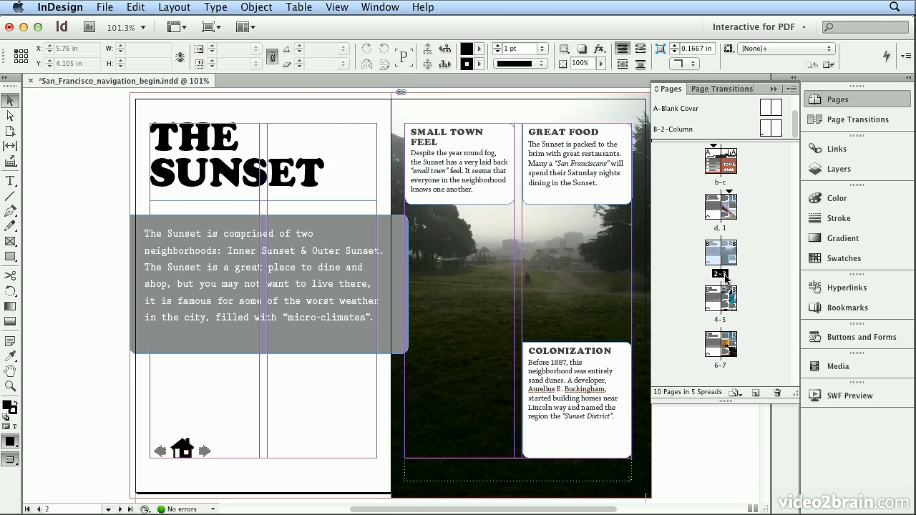
pyautogui.doubleClick(720, 320)
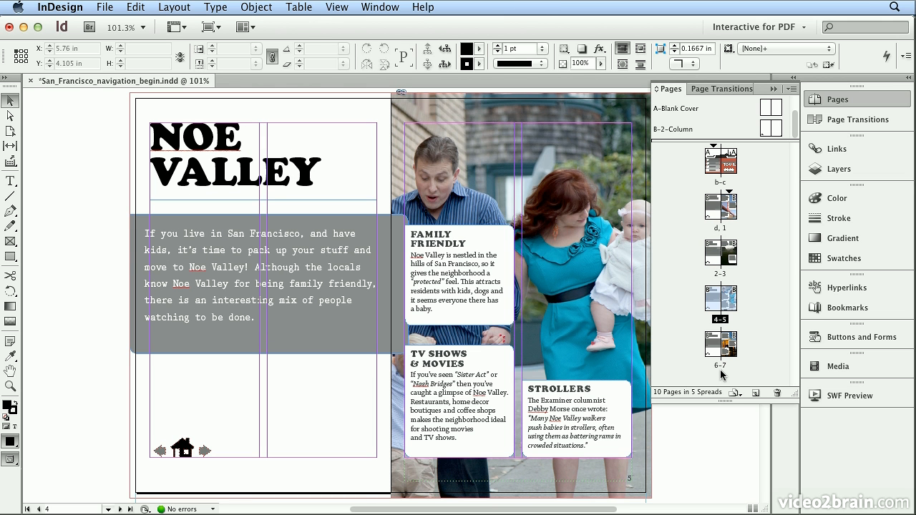
pyautogui.doubleClick(720, 345)
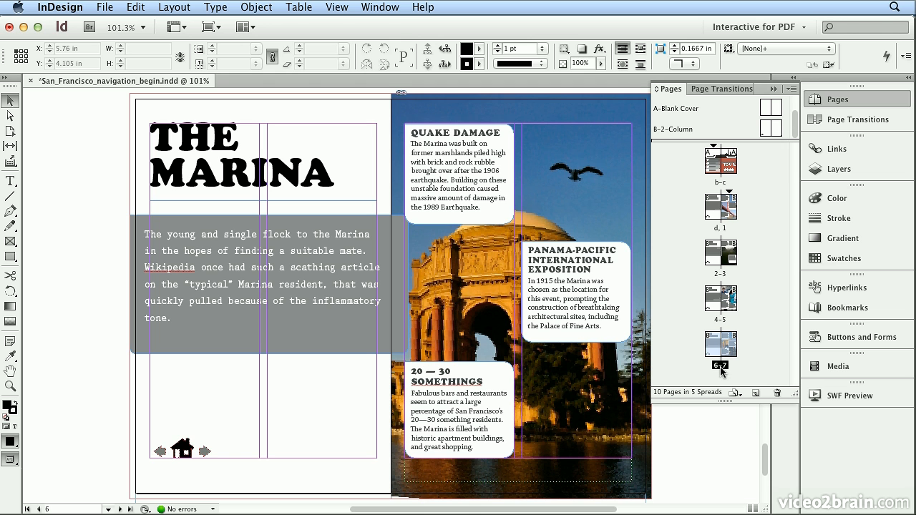
# Start an export in Adobe PDF (Interactive) format with the file name san_francisco_guide_navigation.pdf.
pyautogui.click(104, 7)
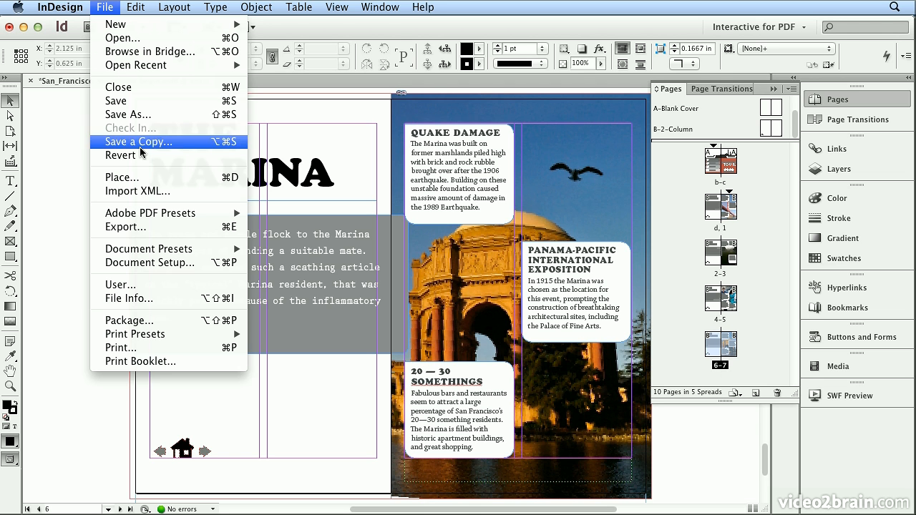
pyautogui.click(175, 227)
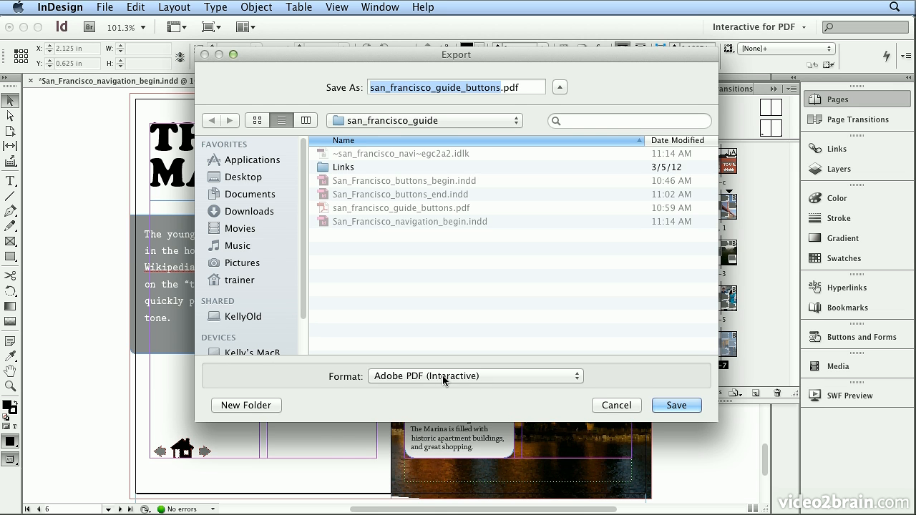
pyautogui.click(434, 378)
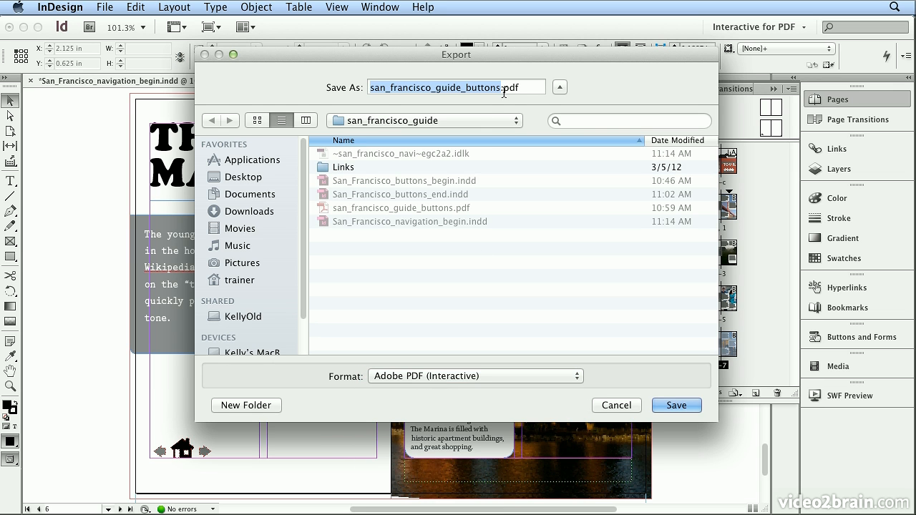
pyautogui.click(501, 88)
pyautogui.press('BackSpace')
pyautogui.press('BackSpace')
pyautogui.press('BackSpace')
pyautogui.press('BackSpace')
pyautogui.press('BackSpace')
pyautogui.press('BackSpace')
pyautogui.press('BackSpace')
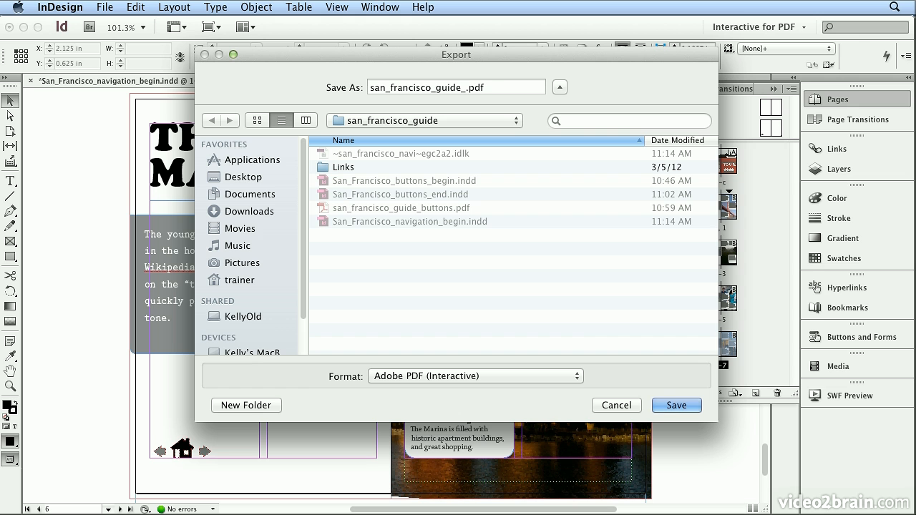
pyautogui.write('nag')
pyautogui.press('BackSpace')
pyautogui.write('vigation')
pyautogui.click(685, 405)
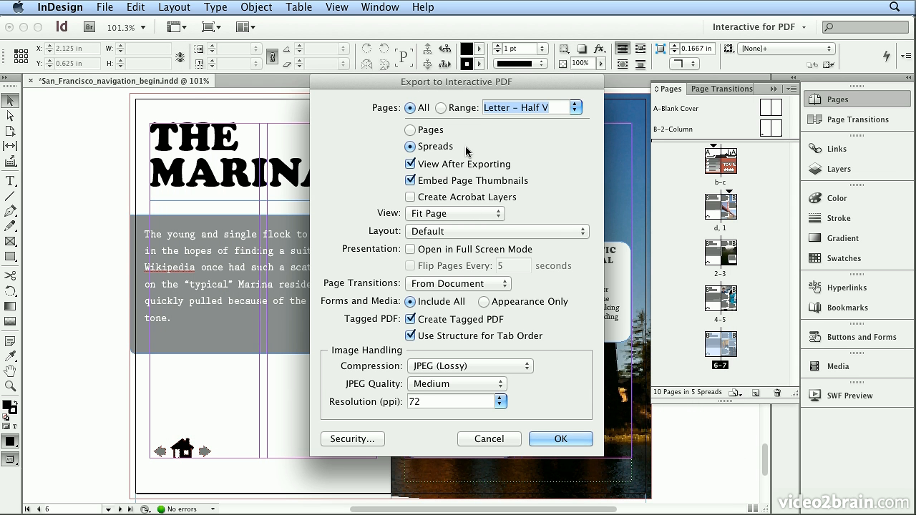
# Set the PDF view to Fit Page and export all pages as spreads, opening the file after export.
pyautogui.click(431, 213)
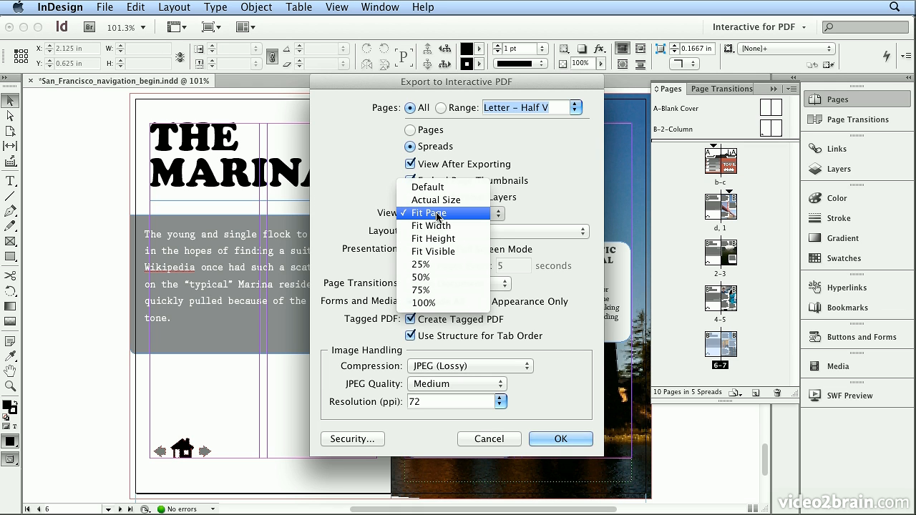
pyautogui.click(436, 213)
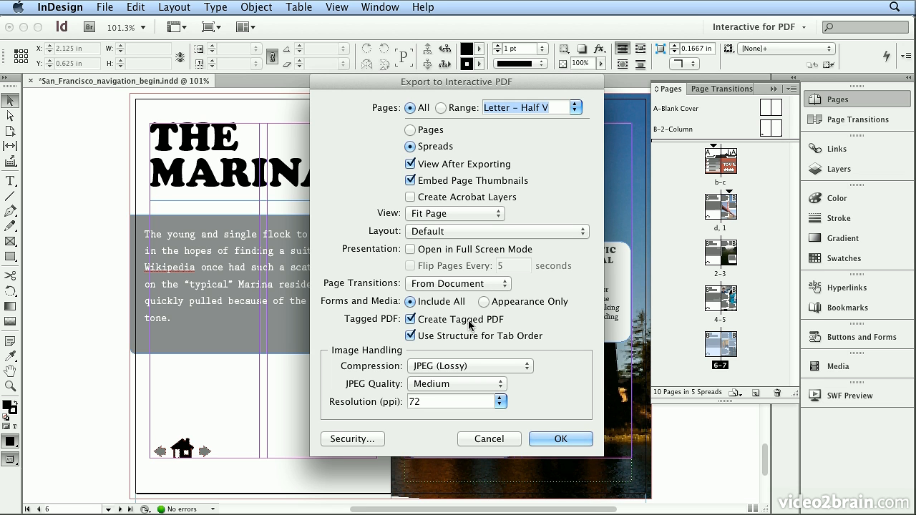
pyautogui.click(588, 440)
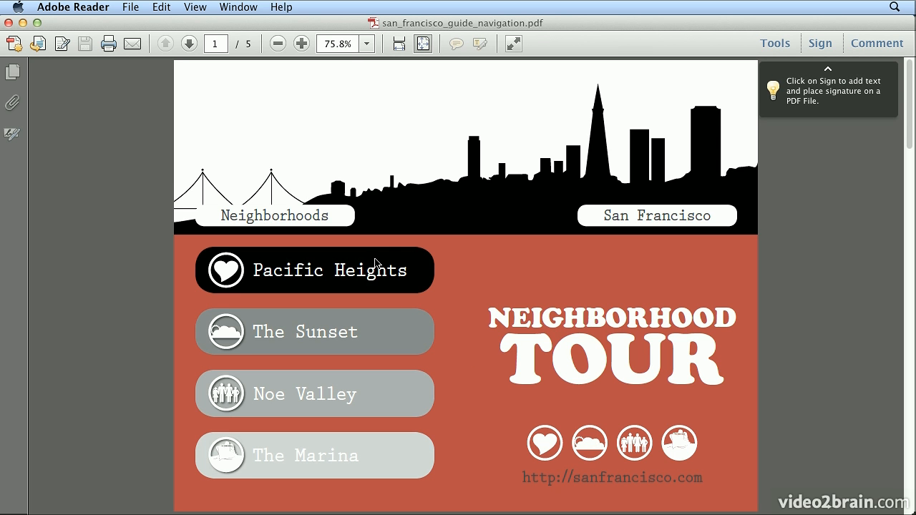
# Test the home button in the exported PDF from the Pacific Heights and The Sunset pages.
pyautogui.click(342, 277)
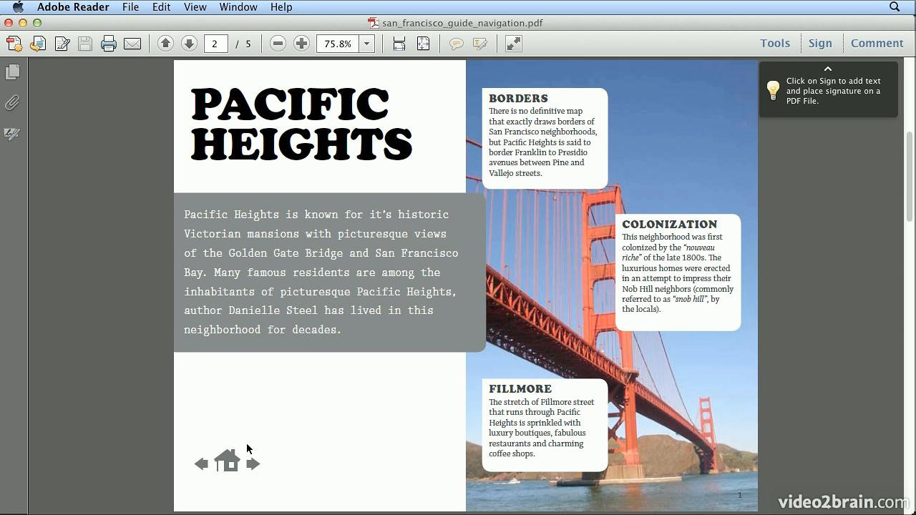
pyautogui.click(228, 461)
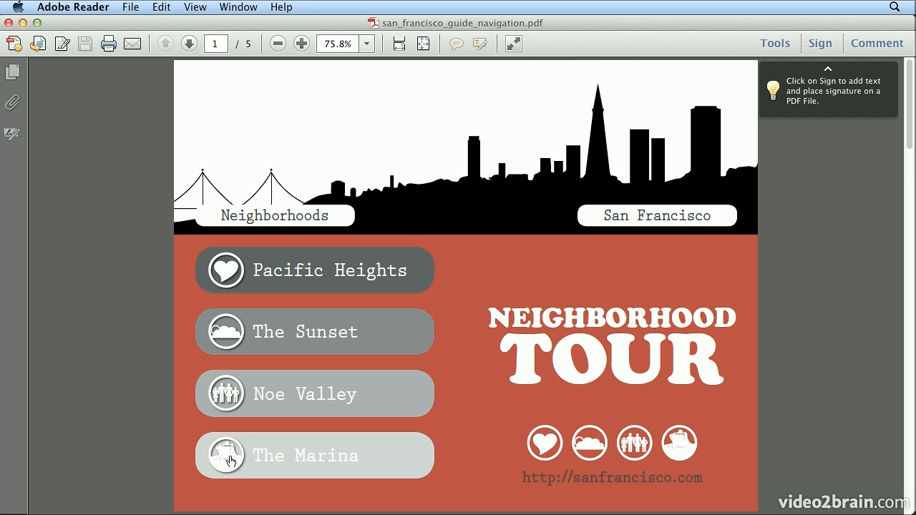
pyautogui.click(327, 332)
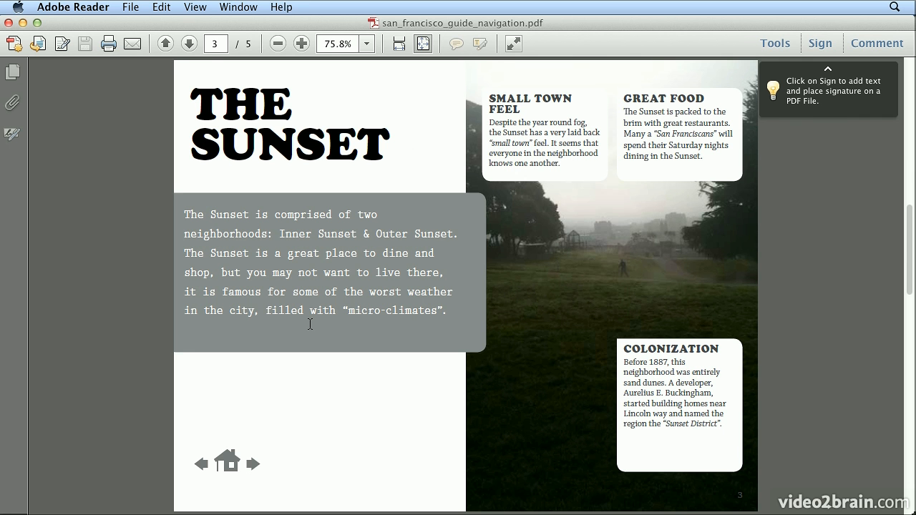
pyautogui.click(228, 460)
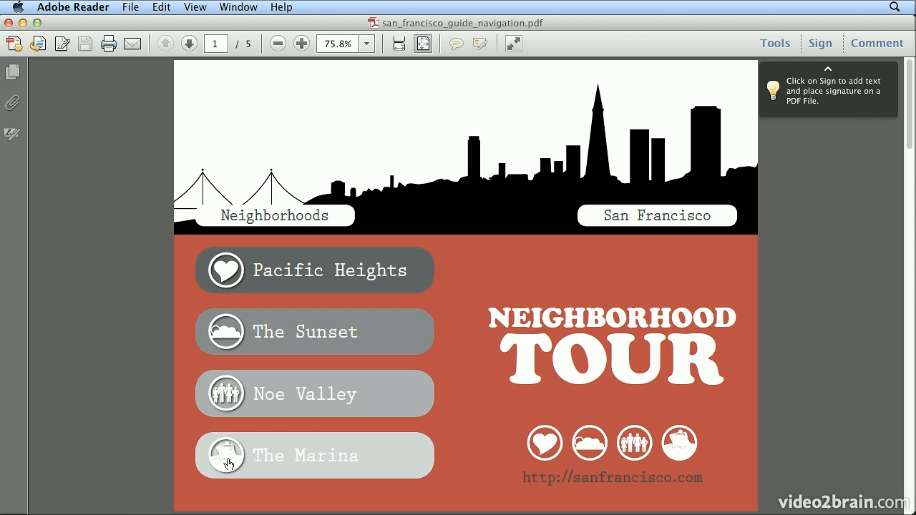
# Go to the Noe Valley page of the PDF and test the next and previous arrow buttons.
pyautogui.click(272, 392)
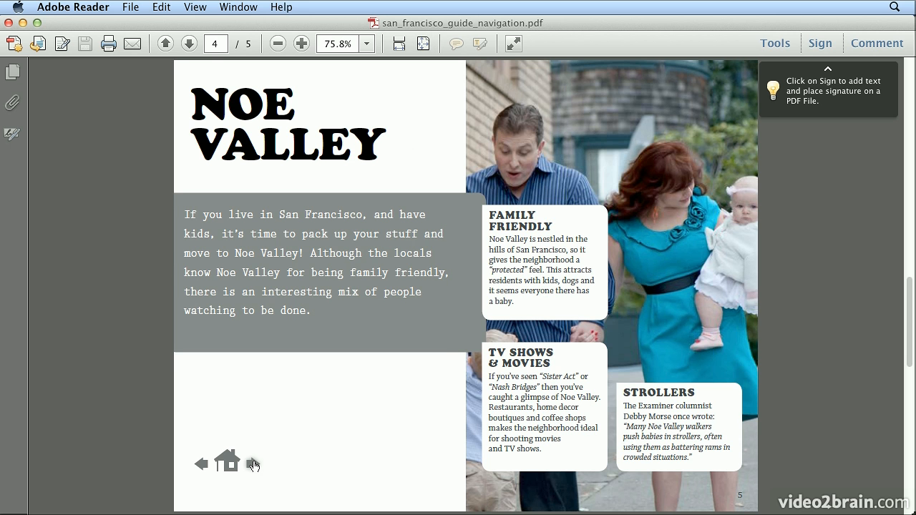
pyautogui.click(253, 465)
pyautogui.click(201, 465)
pyautogui.click(201, 464)
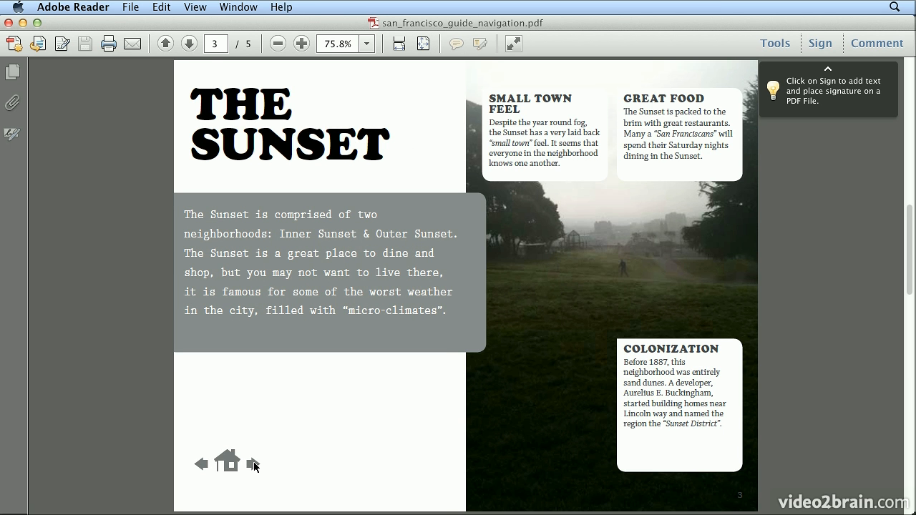
pyautogui.click(194, 466)
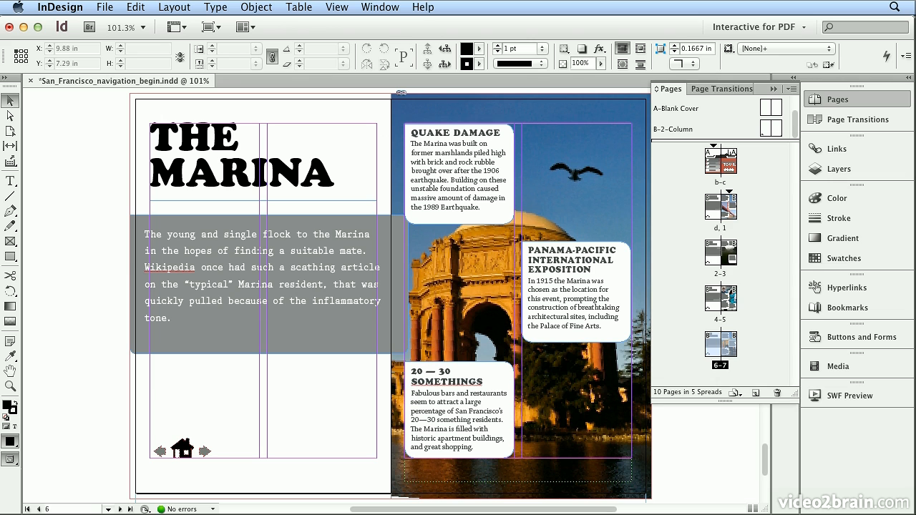
# Back in InDesign, review the arrow buttons in the Sample Buttons And Forms library.
pyautogui.click(832, 100)
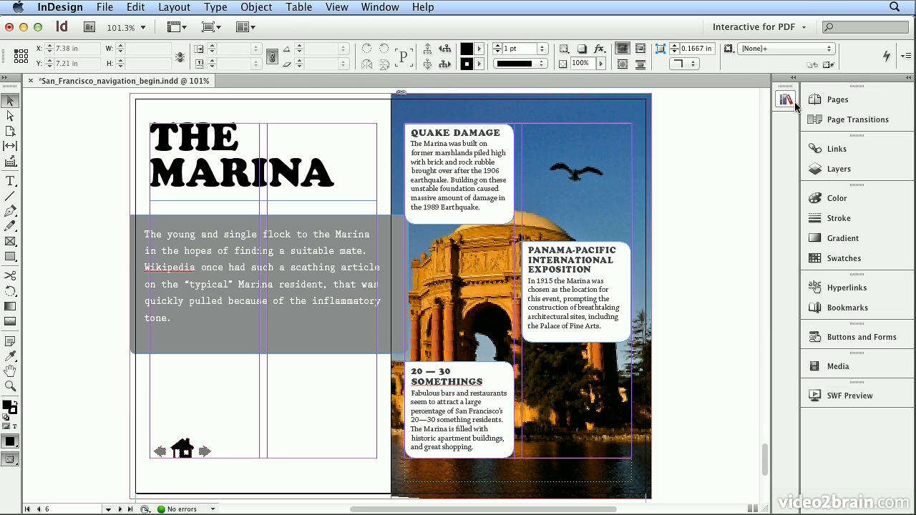
pyautogui.click(787, 101)
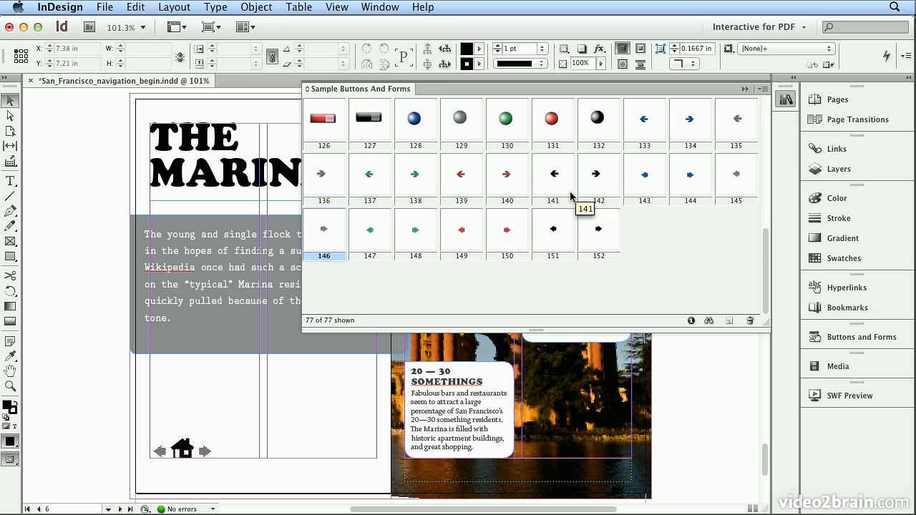
pyautogui.click(787, 100)
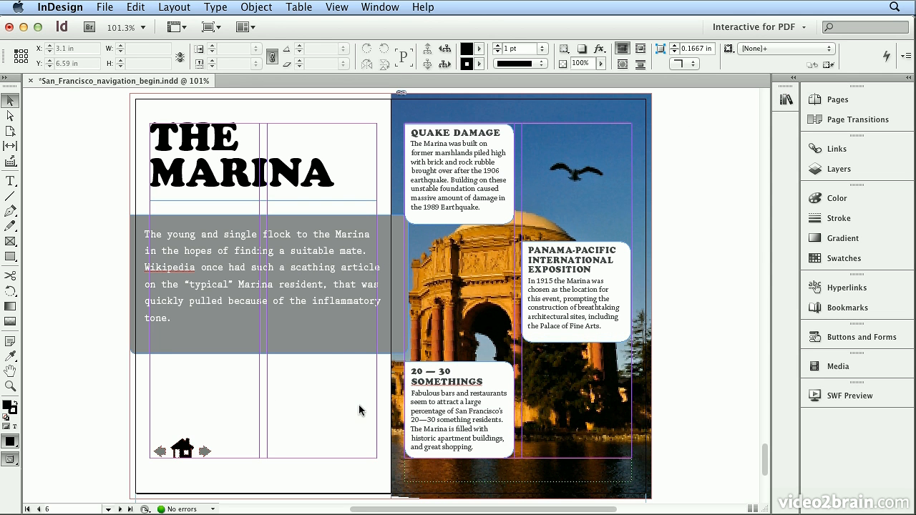